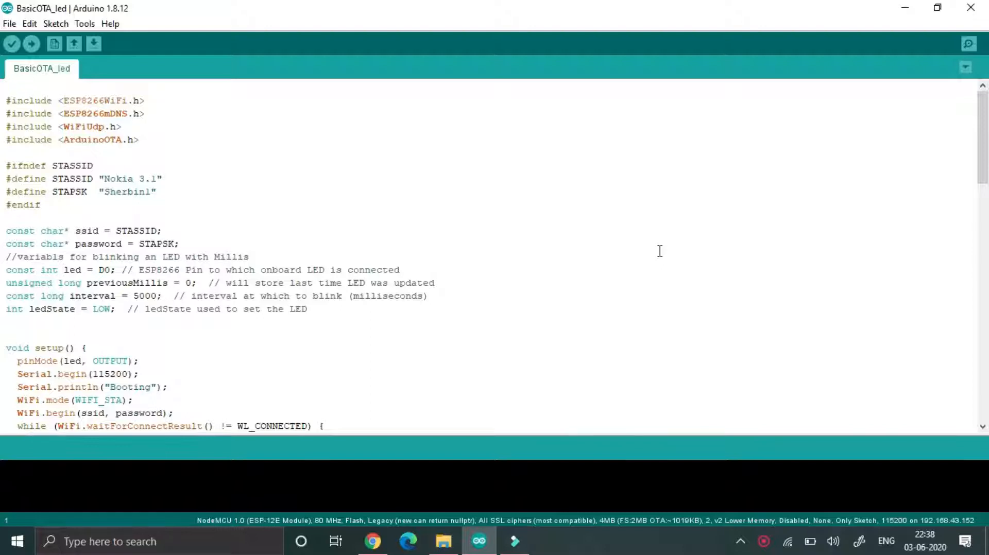
- Open the ArduinoOTA BasicOTA example and maximize its window
left_click(11, 24)
mouse_move(47, 104)
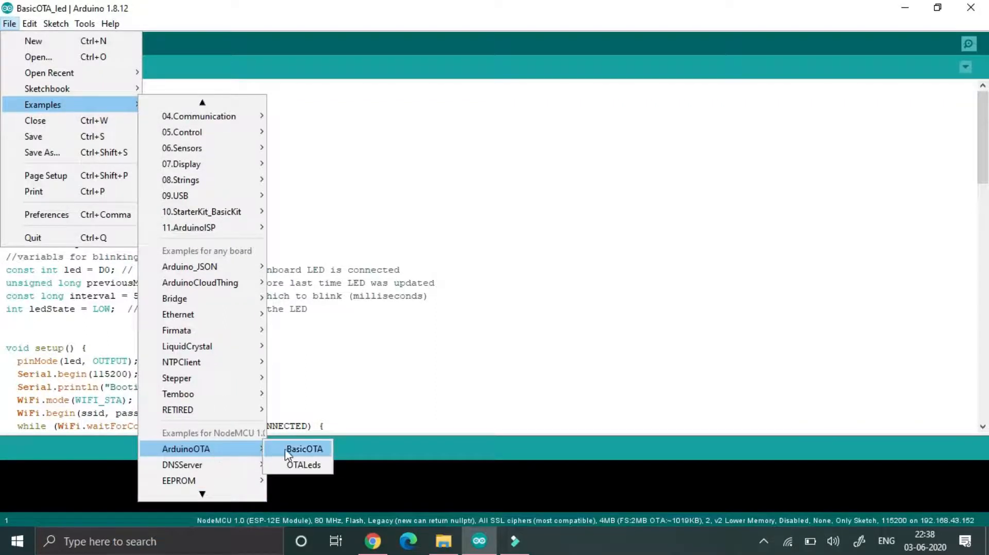
left_click(300, 450)
left_click(725, 23)
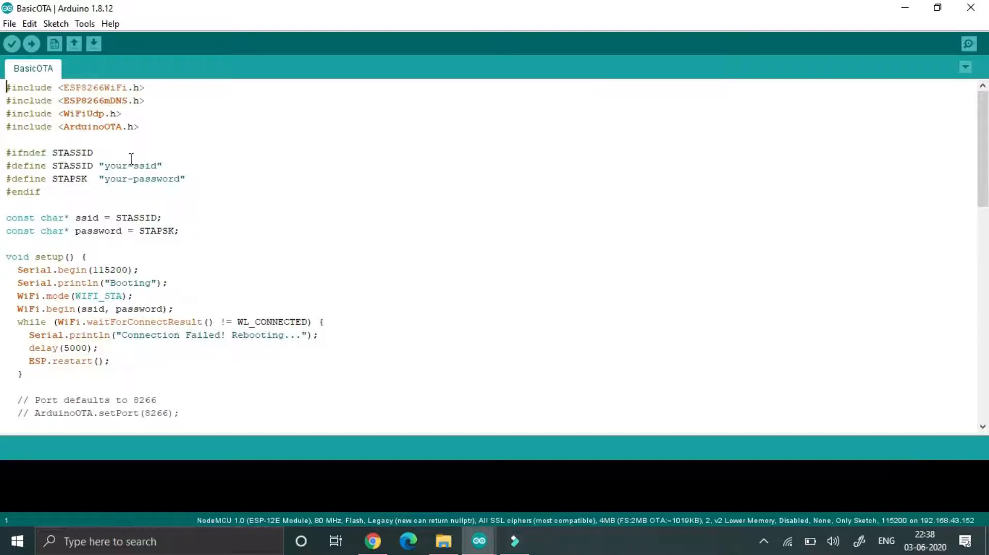
- Close the BasicOTA example and select COM14 as the upload port for BasicOTA_led
left_click(971, 8)
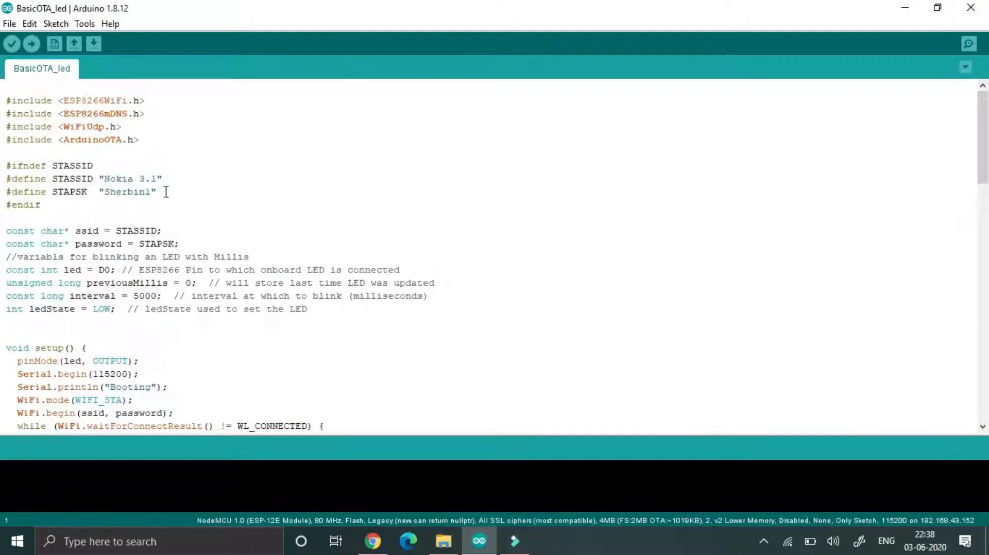
left_click(85, 24)
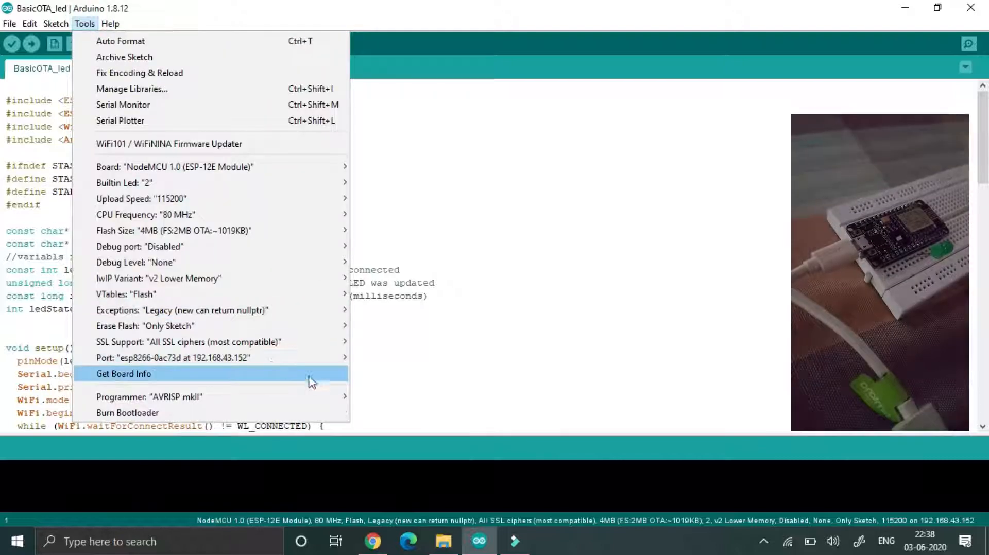
mouse_move(173, 357)
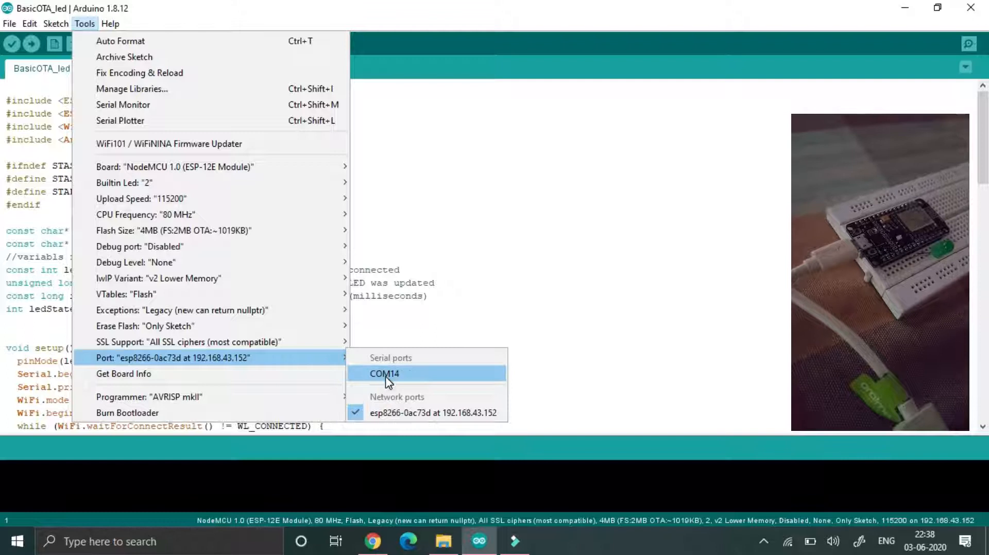
left_click(388, 376)
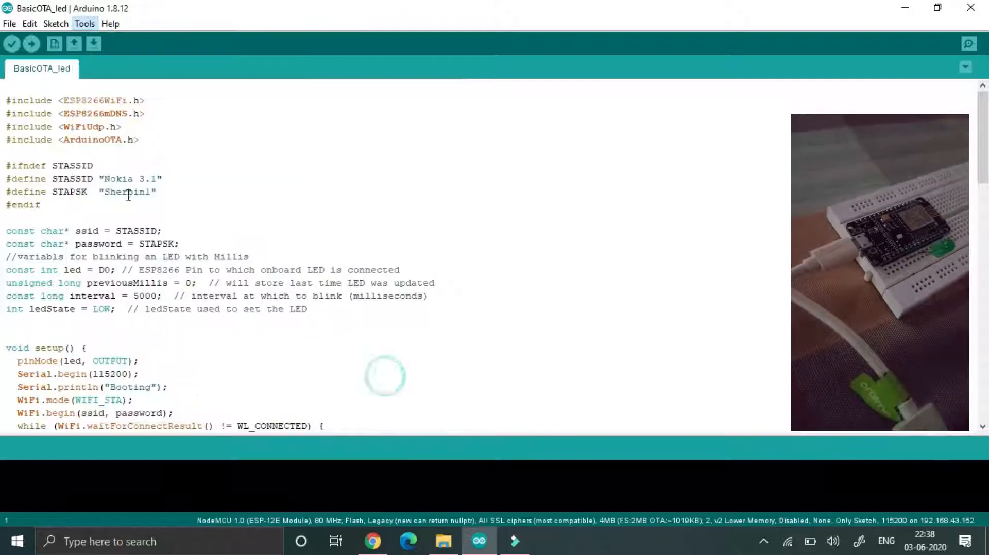
- Upload the BasicOTA_led sketch to the NodeMCU over COM14
left_click(34, 44)
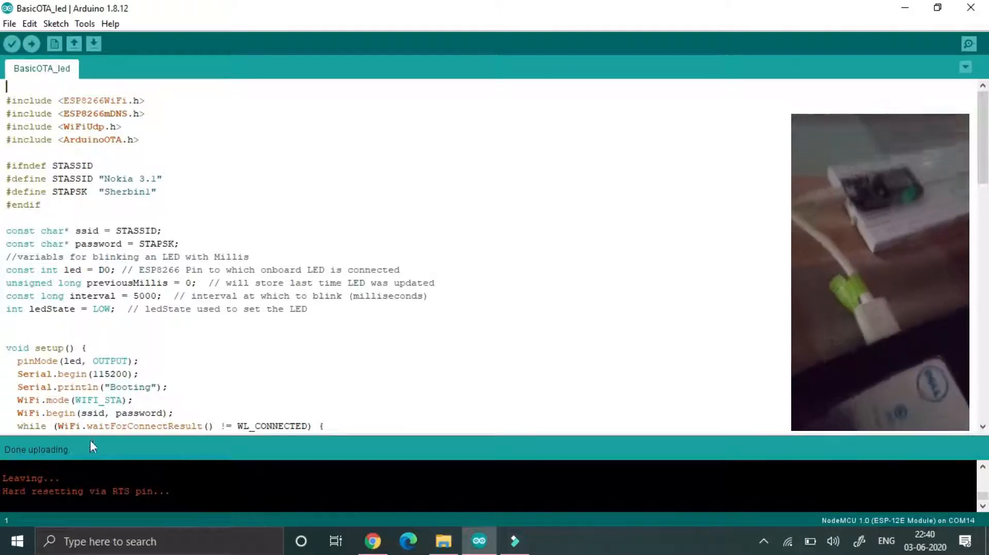
- Read the board's Ready message and IP 192.168.43.152 in the Serial Monitor, then close it
left_click(968, 44)
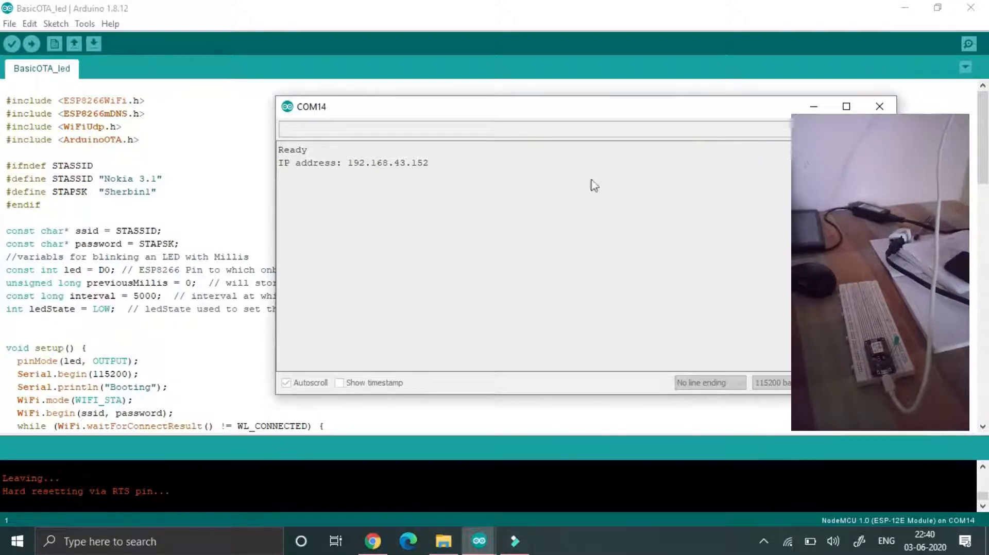
left_click(883, 108)
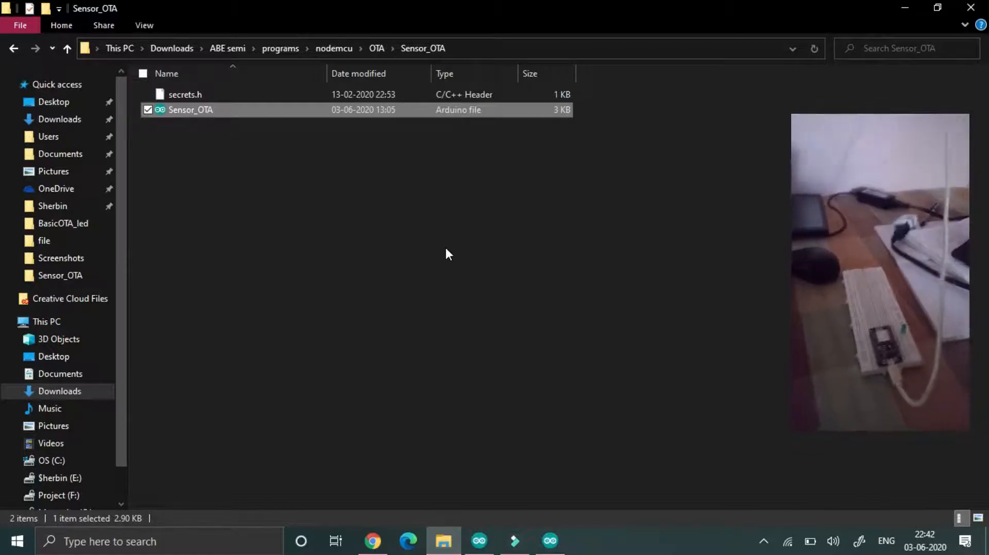
mouse_move(550, 541)
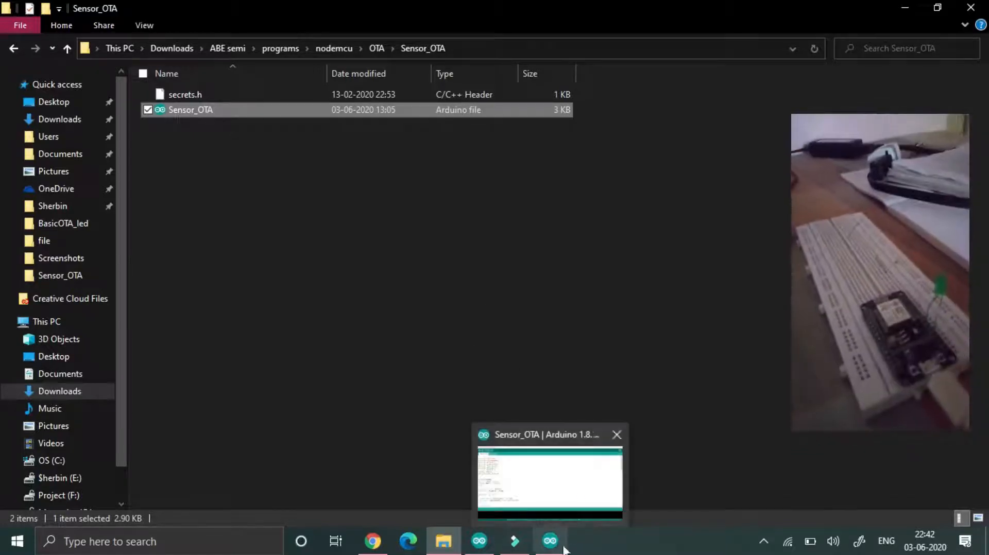
- Review the Sensor_OTA code and check the esp8266-0ac73d network port under Tools
left_click(546, 483)
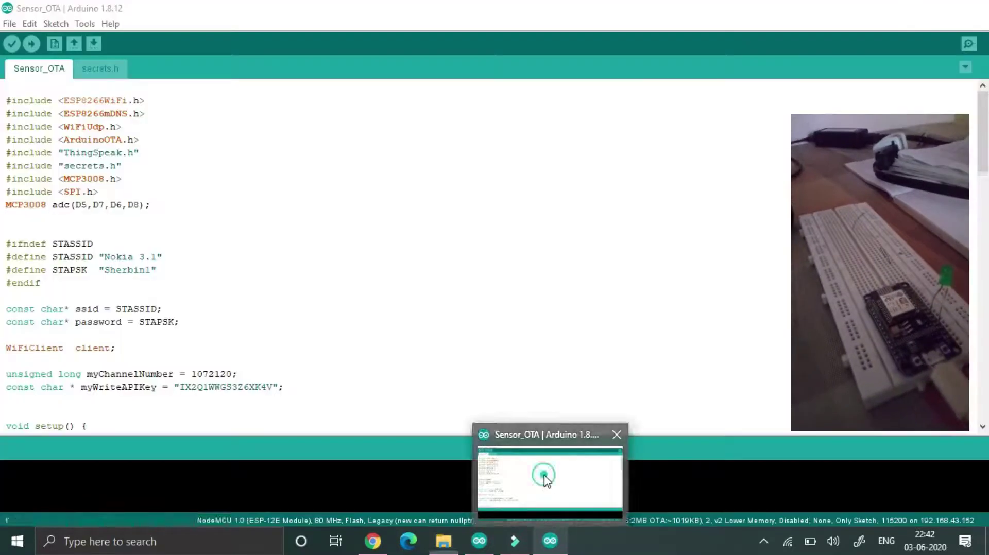
left_click(265, 282)
scroll(264, 282, "down", 2)
scroll(264, 282, "down", 4)
scroll(264, 282, "down", 1)
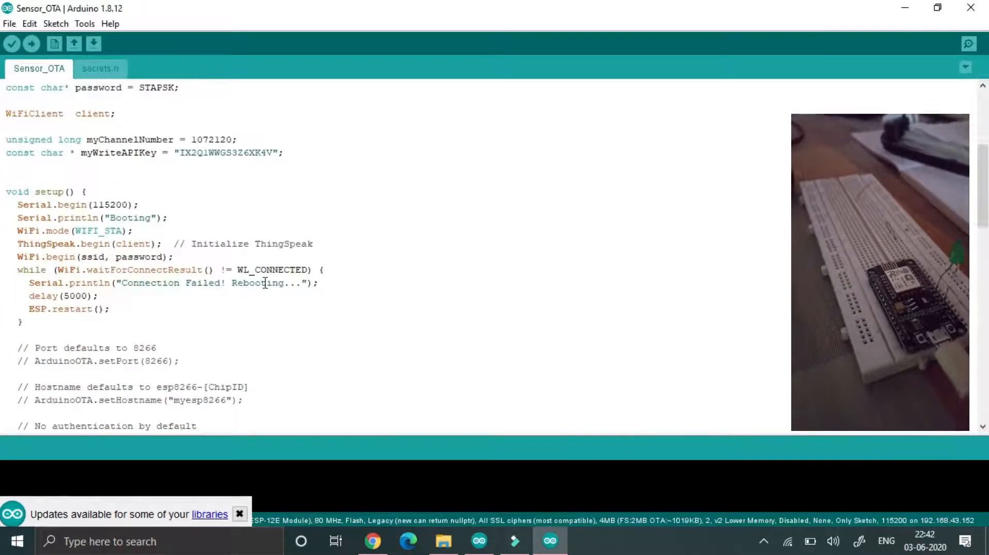
scroll(265, 283, "down", 4)
scroll(265, 282, "down", 6)
scroll(264, 283, "down", 1)
scroll(265, 282, "down", 2)
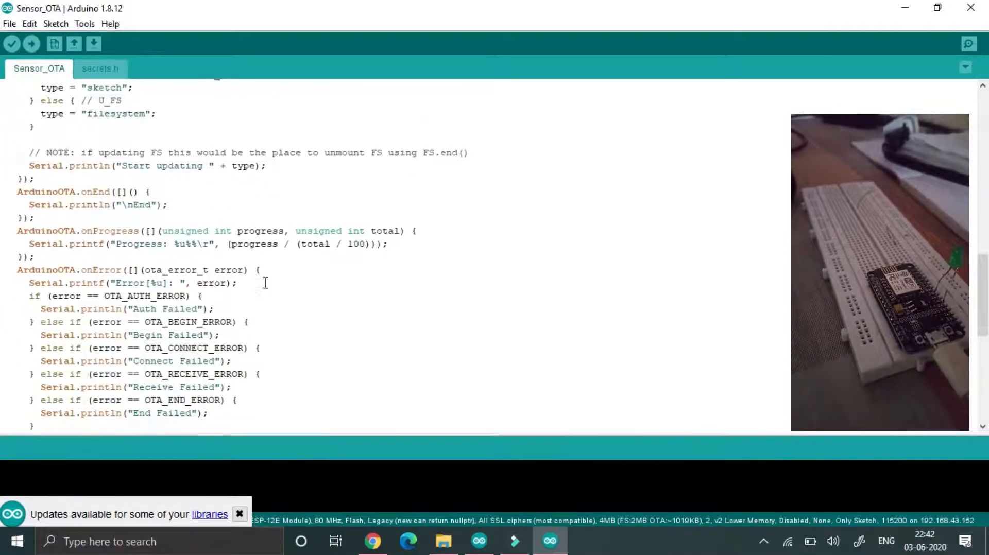
scroll(264, 282, "down", 4)
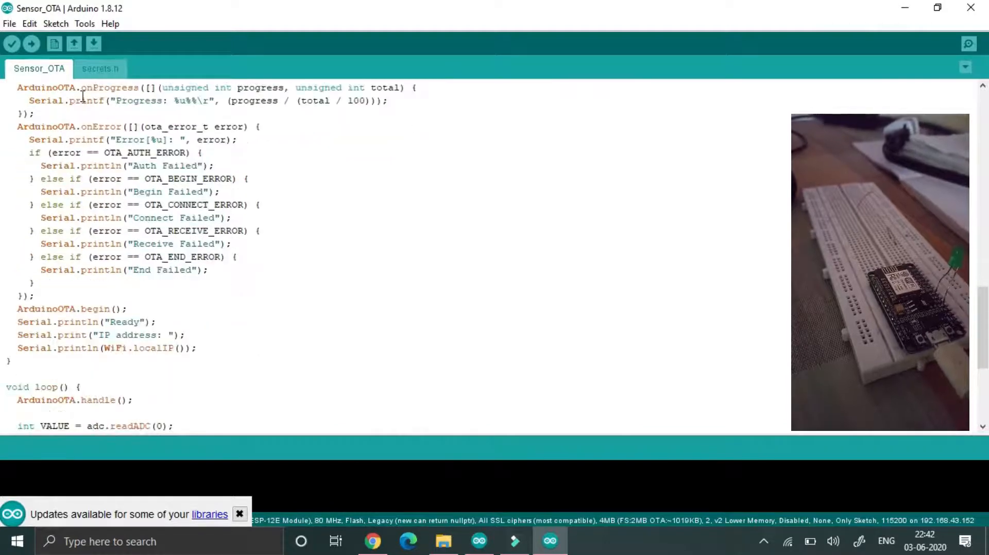
left_click(87, 25)
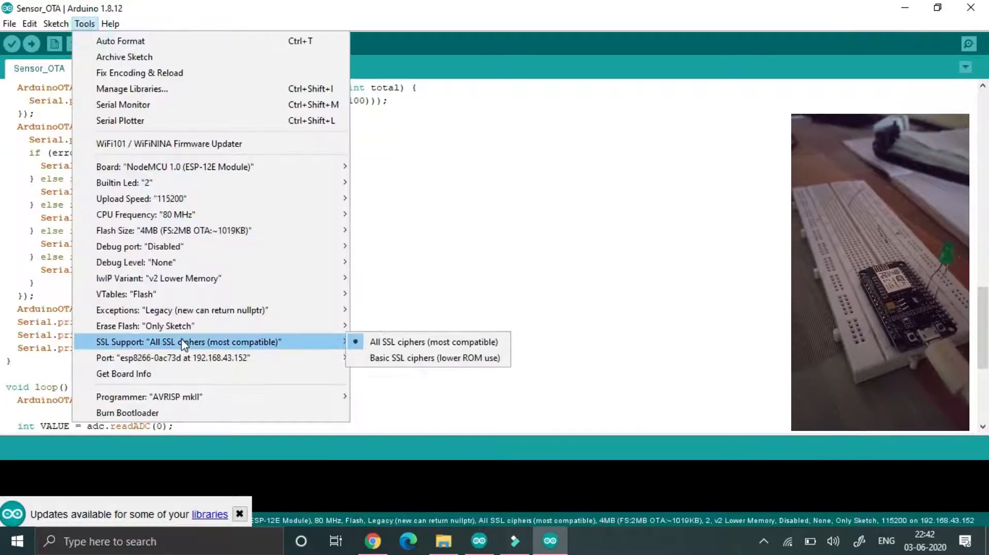
mouse_move(211, 357)
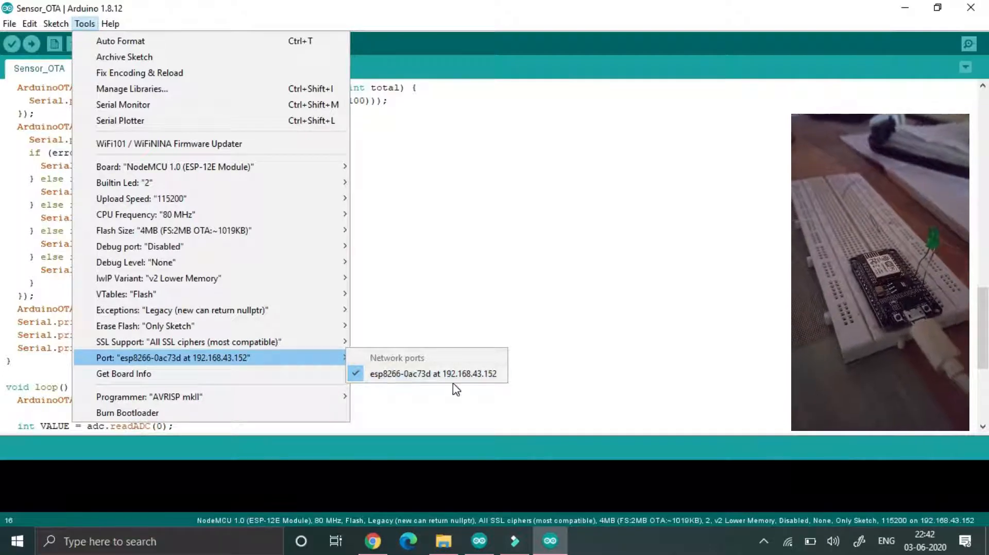
- Upload Sensor_OTA wirelessly via the esp8266 network port and switch to the ThingSpeak tab
left_click(485, 231)
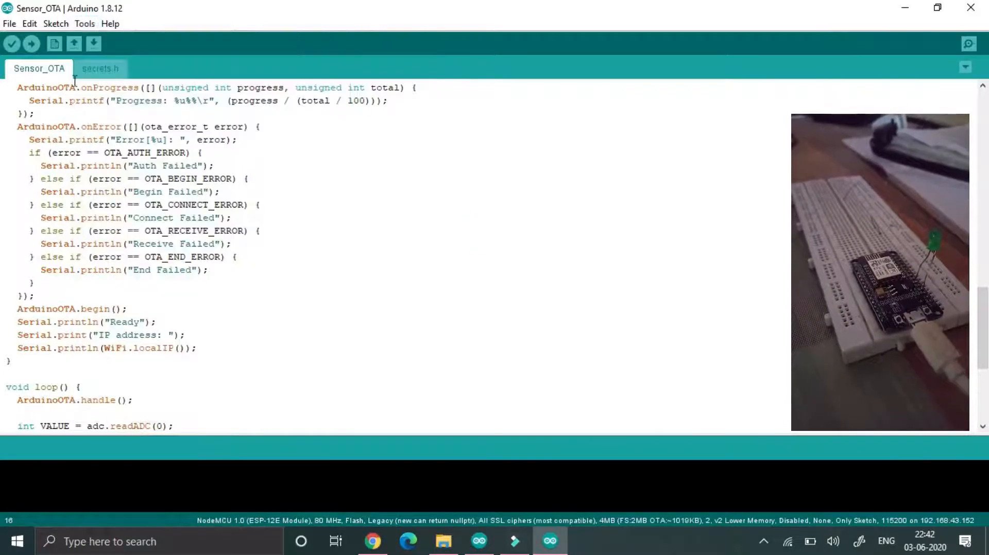
left_click(32, 43)
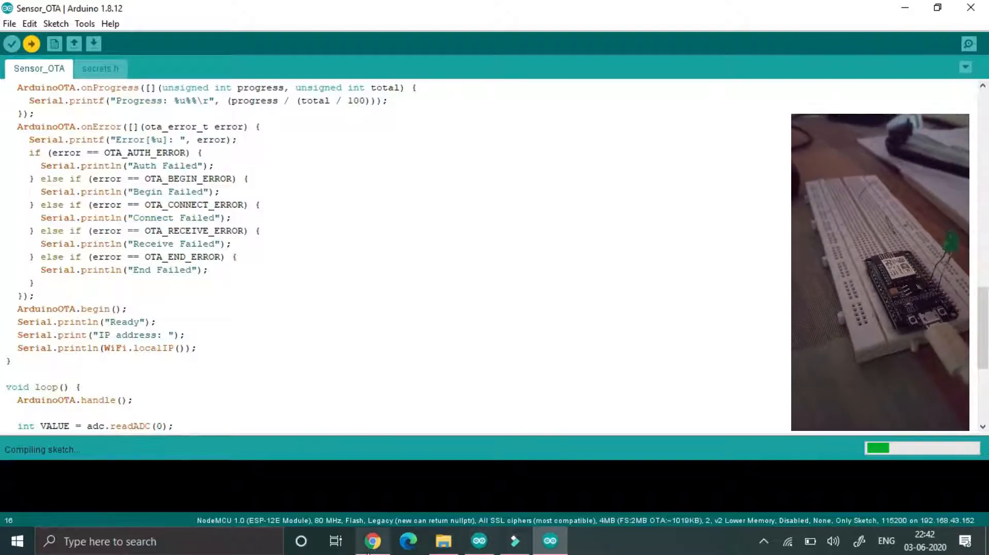
left_click(373, 542)
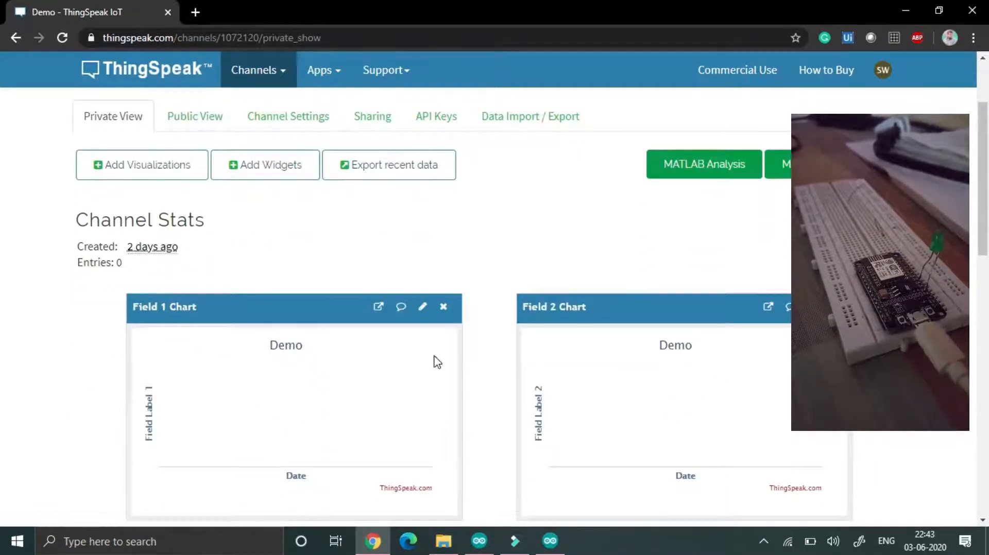
mouse_move(549, 541)
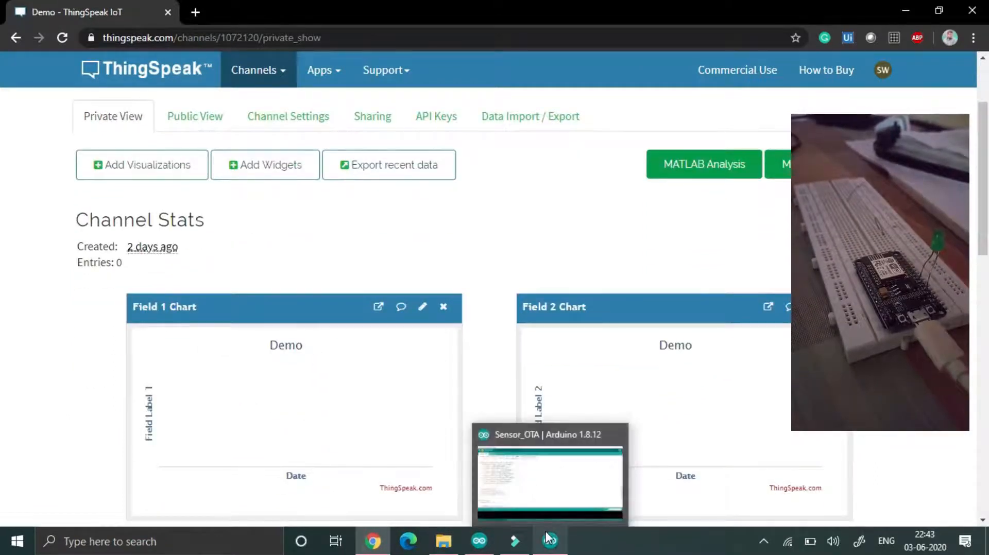
- Watch the Sensor_OTA compilation, then return to the ThingSpeak Demo channel in Chrome
left_click(540, 484)
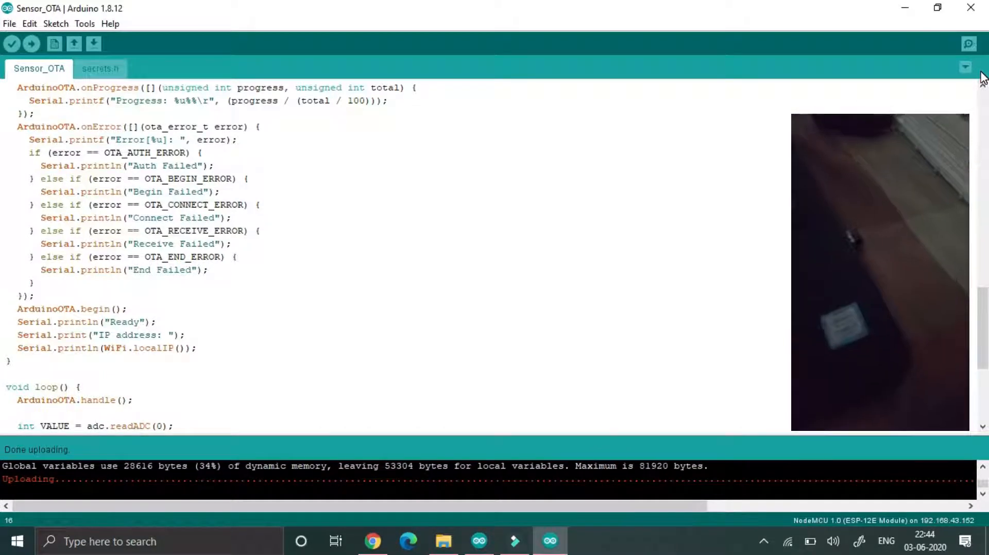
left_click(374, 543)
scroll(322, 401, "down", 2)
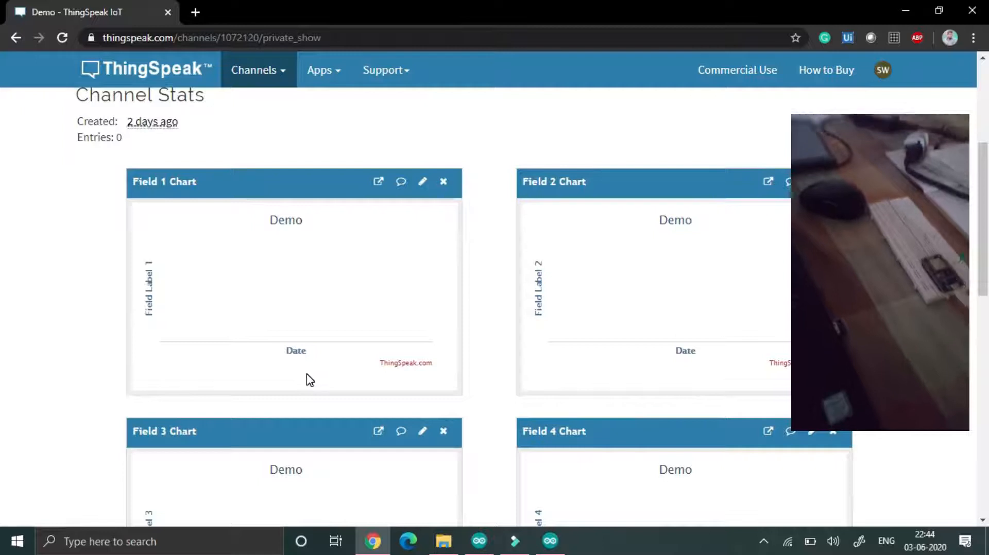
- Reload the Demo channel so Field 1 shows 3 entries, then switch to File Explorer
left_click(62, 37)
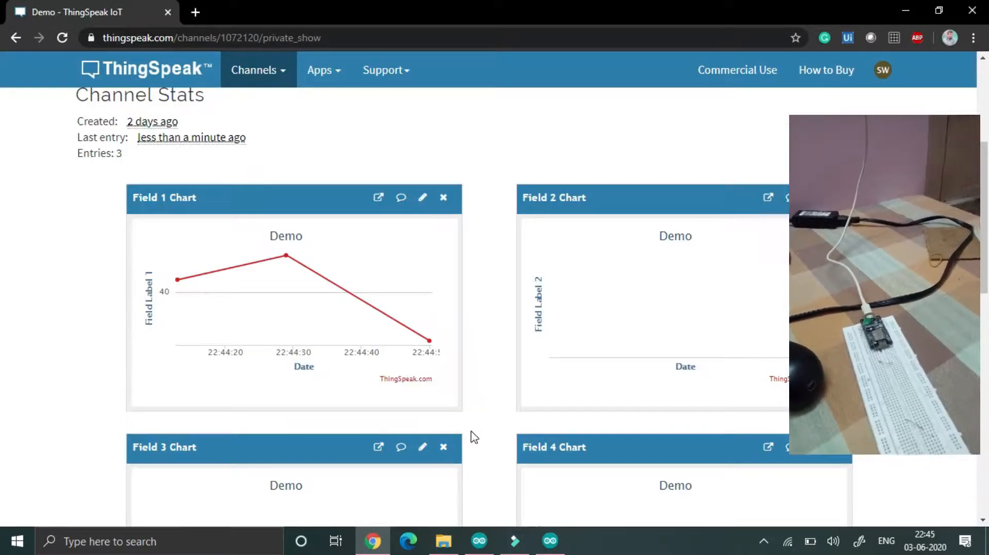
left_click(443, 542)
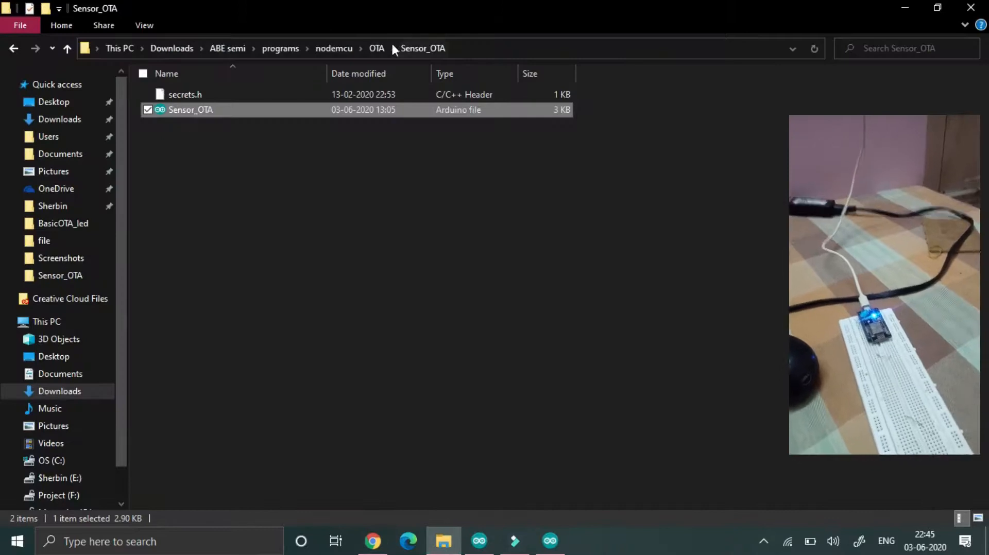
- Open WEBCONTROL_OTA.ino from the OTA folder in Arduino IDE
left_click(377, 48)
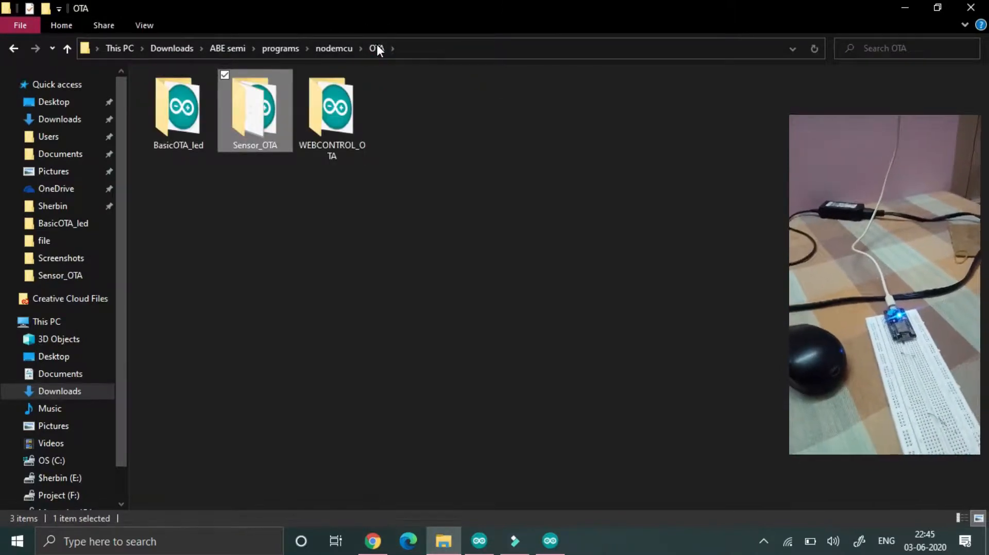
double_click(350, 126)
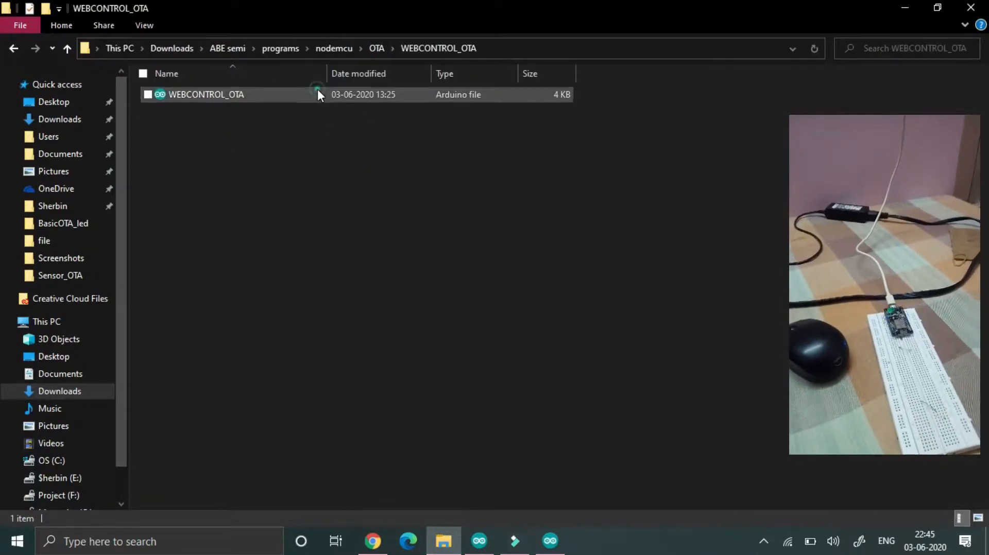
double_click(318, 90)
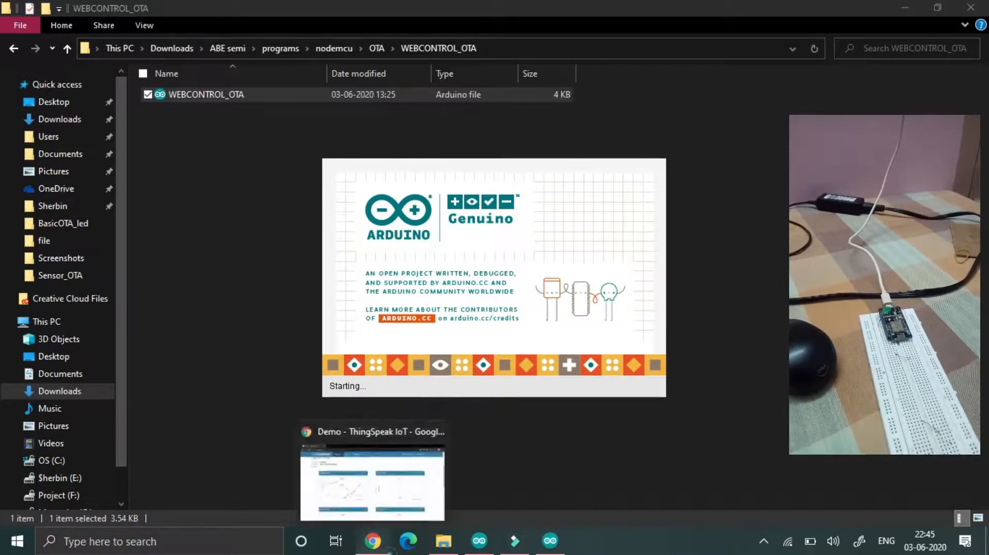
left_click(372, 542)
left_click(373, 542)
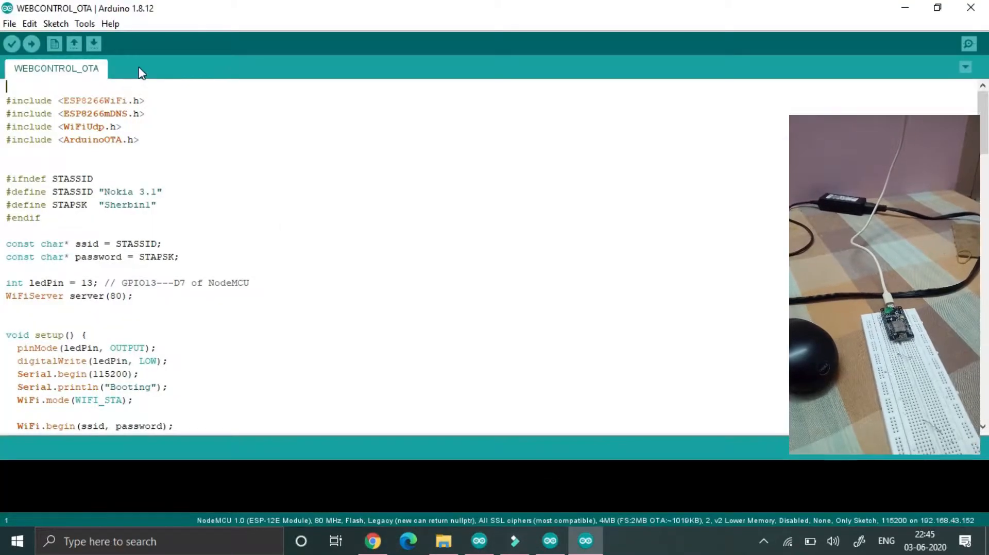
- Confirm the esp8266 network port and upload WEBCONTROL_OTA wirelessly to 192.168.43.152
left_click(82, 22)
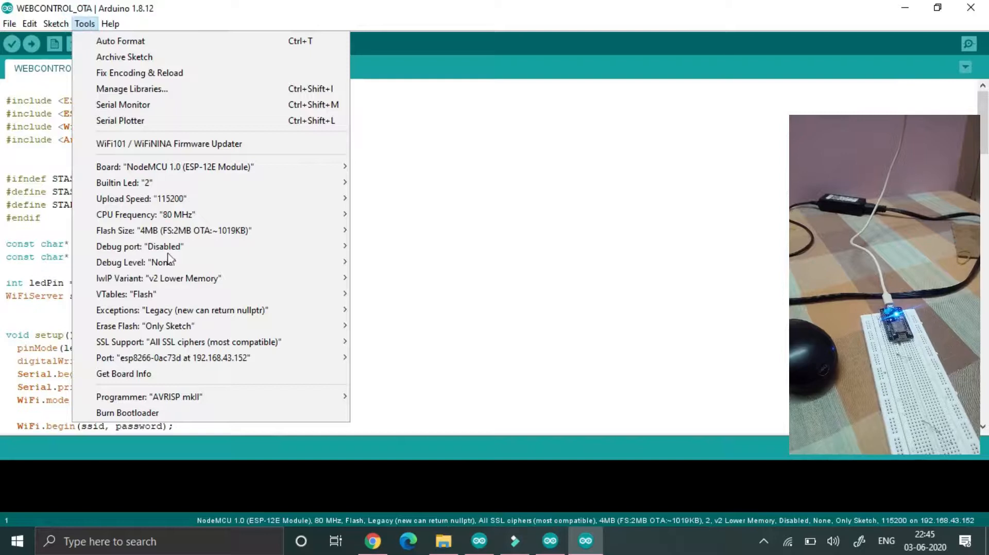
left_click(27, 302)
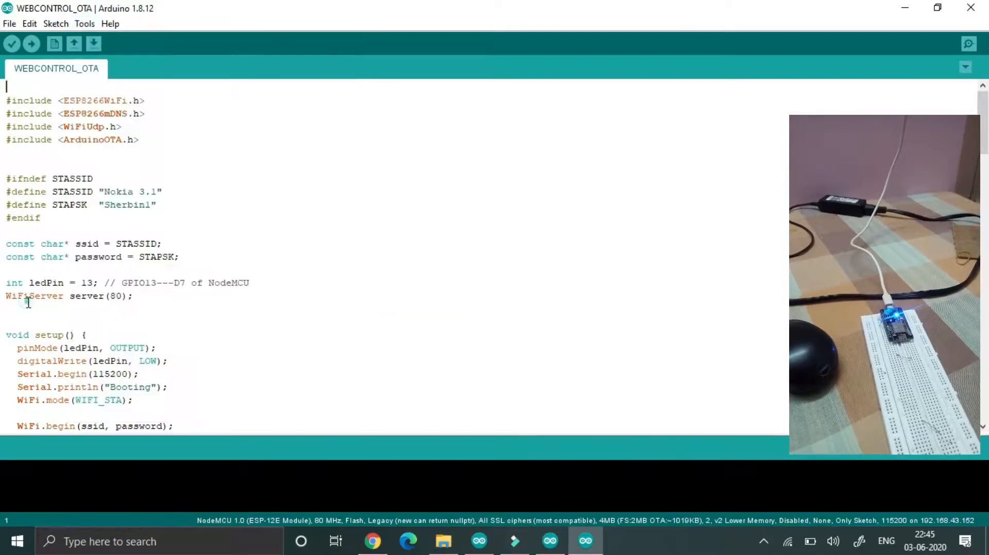
left_click(36, 53)
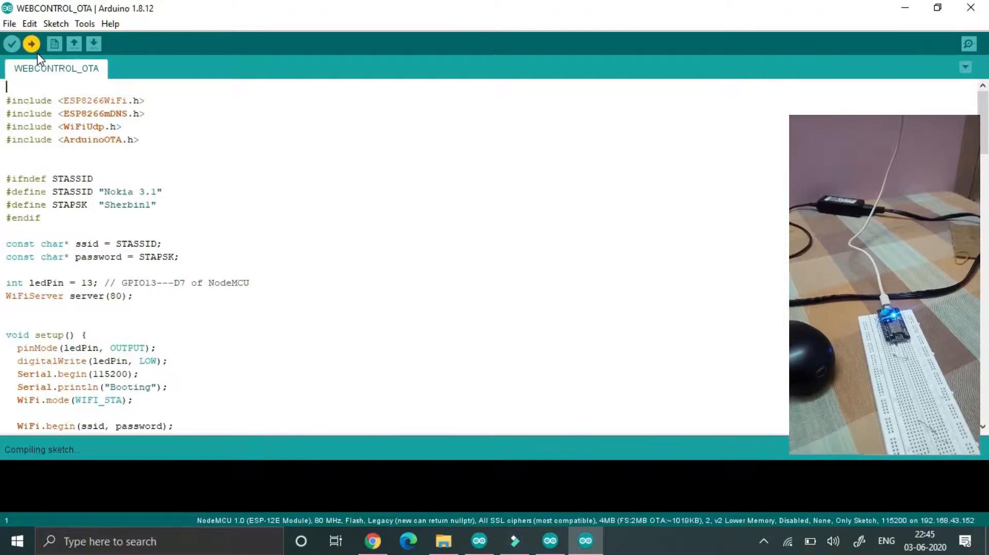
left_click(266, 361)
scroll(266, 361, "down", 2)
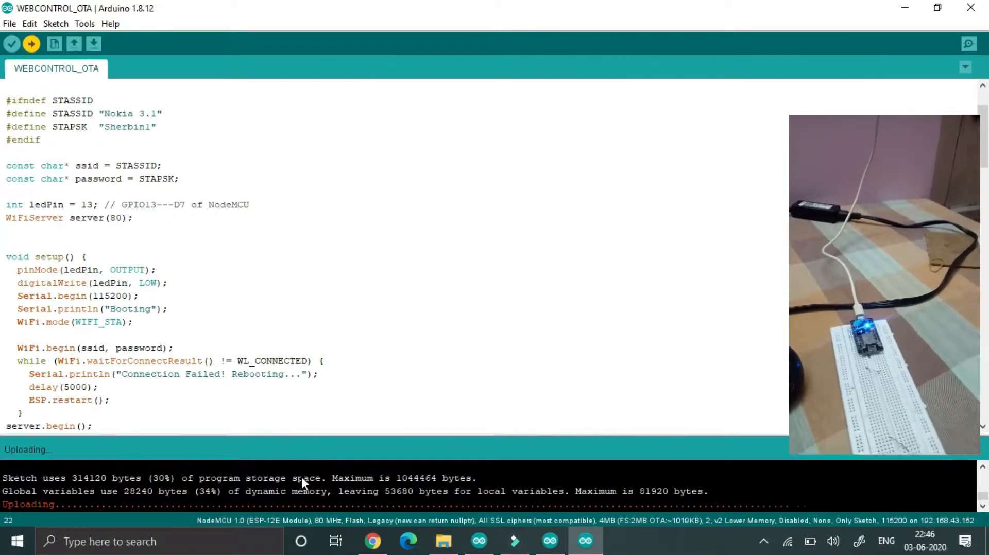
scroll(176, 410, "down", 7)
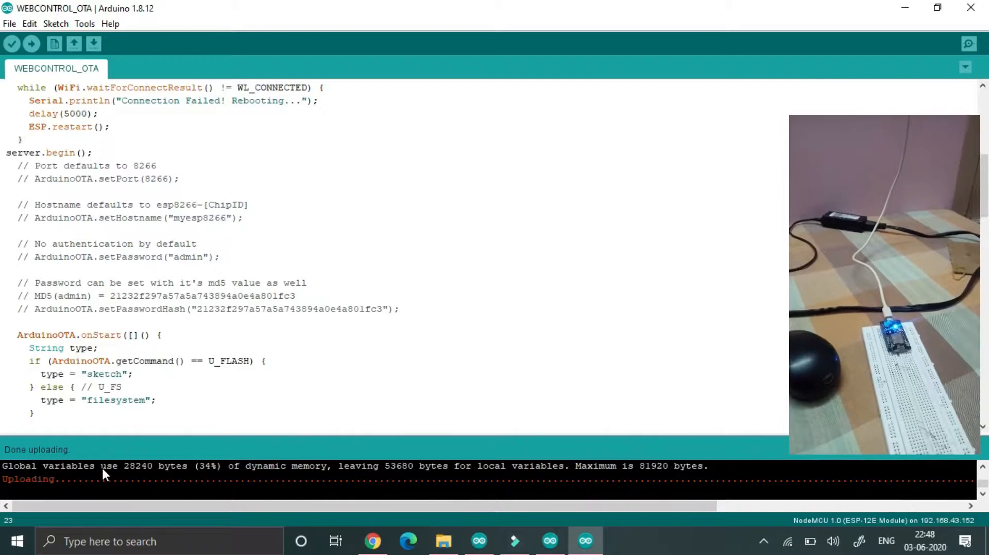
mouse_move(585, 542)
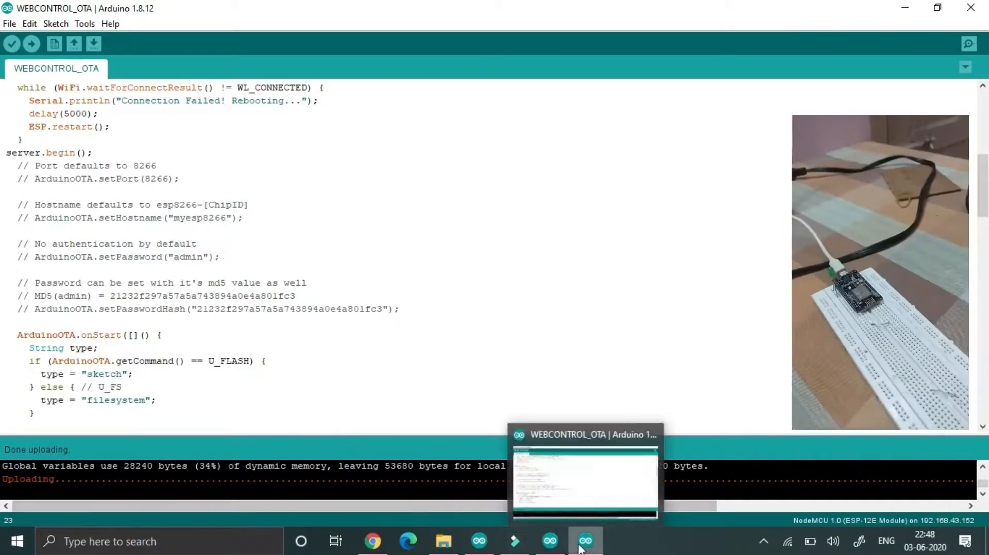
left_click(372, 542)
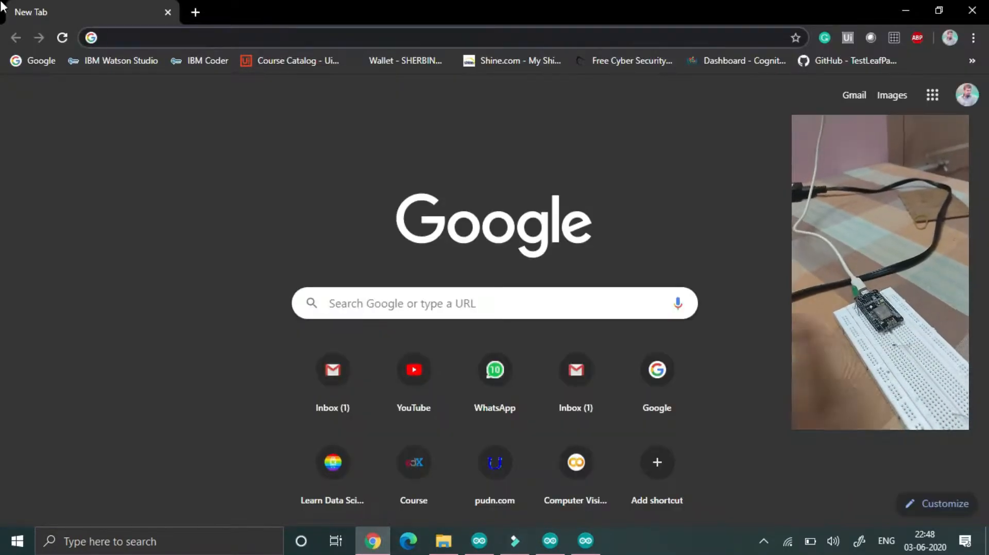
type("192.168.43.152/LED=ON")
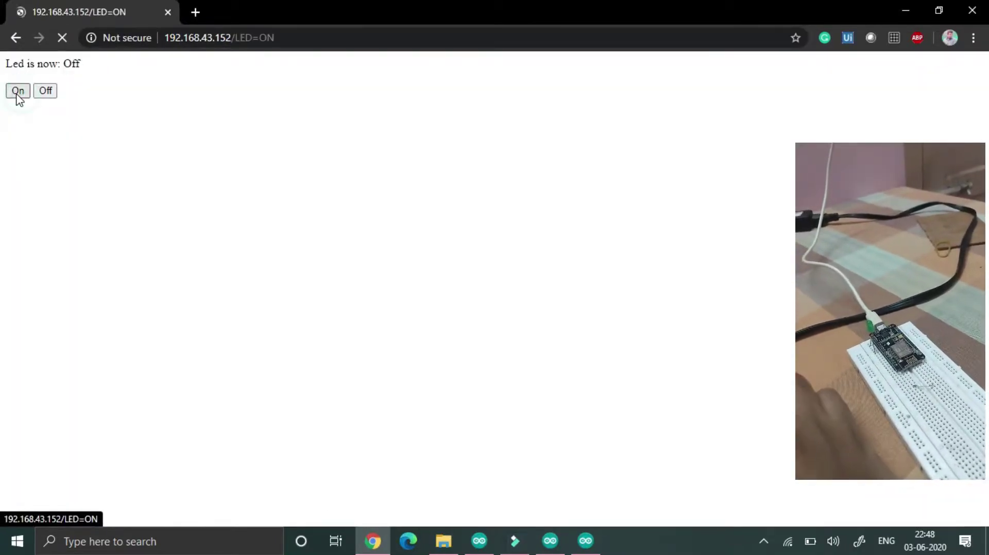
- Switch the LED off and back on from the board's control page at 192.168.43.152
left_click(46, 91)
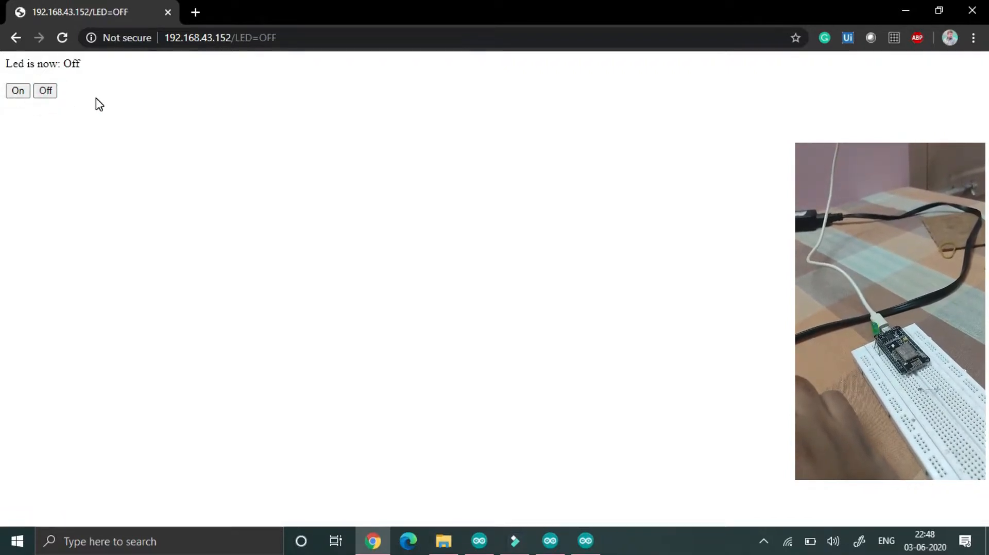
left_click(12, 94)
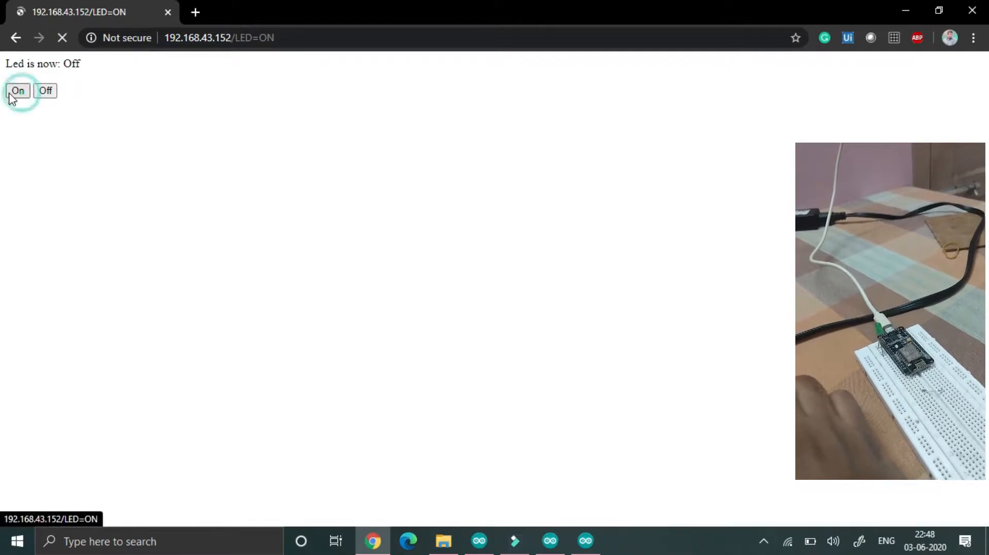